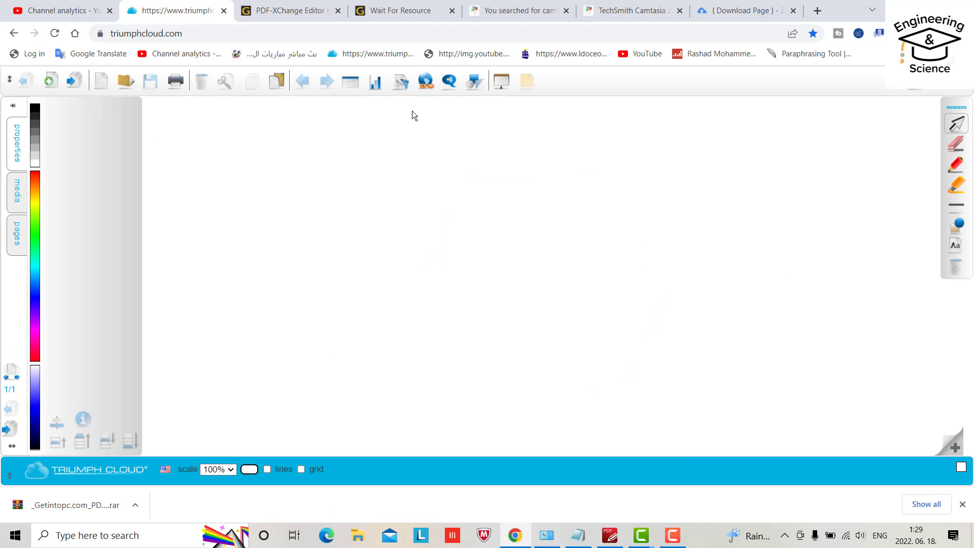
# Step: Insert a horizontal ruler near the bottom and lengthen it to show 0 to 19
pyautogui.click(376, 81)
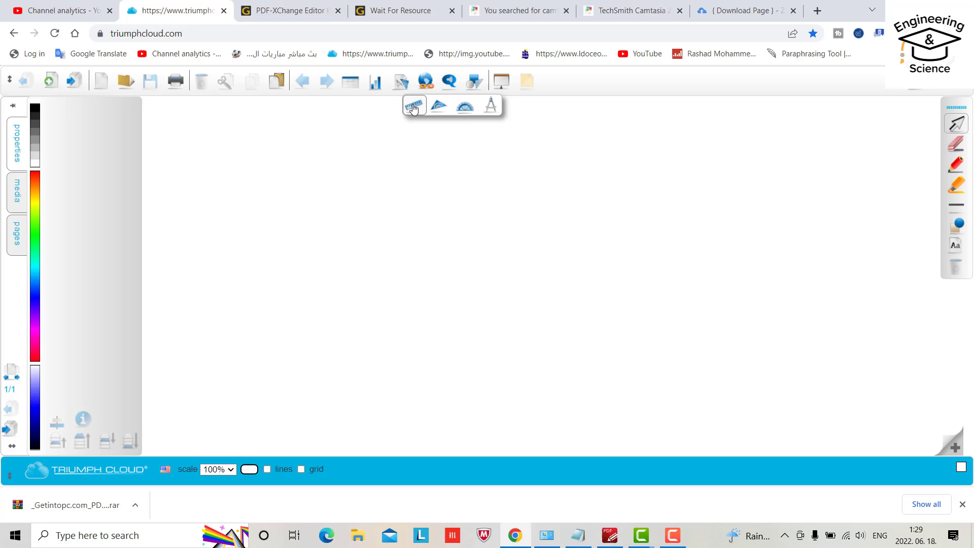
pyautogui.click(412, 104)
pyautogui.moveTo(549, 370); pyautogui.dragTo(729, 370)
pyautogui.click(537, 311)
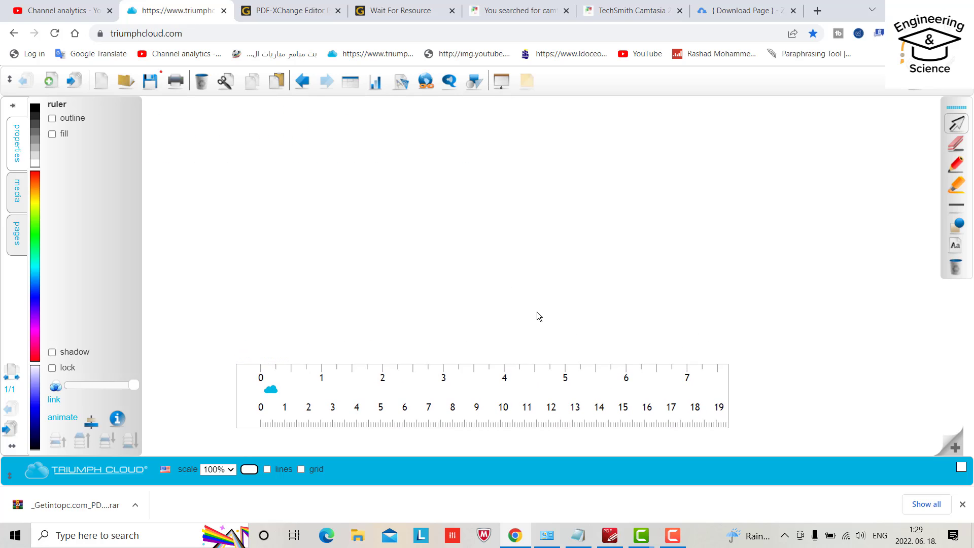
# Step: Add a second ruler, lengthen it to 0 to 18 and tilt it about 60 degrees
pyautogui.click(401, 81)
pyautogui.click(419, 104)
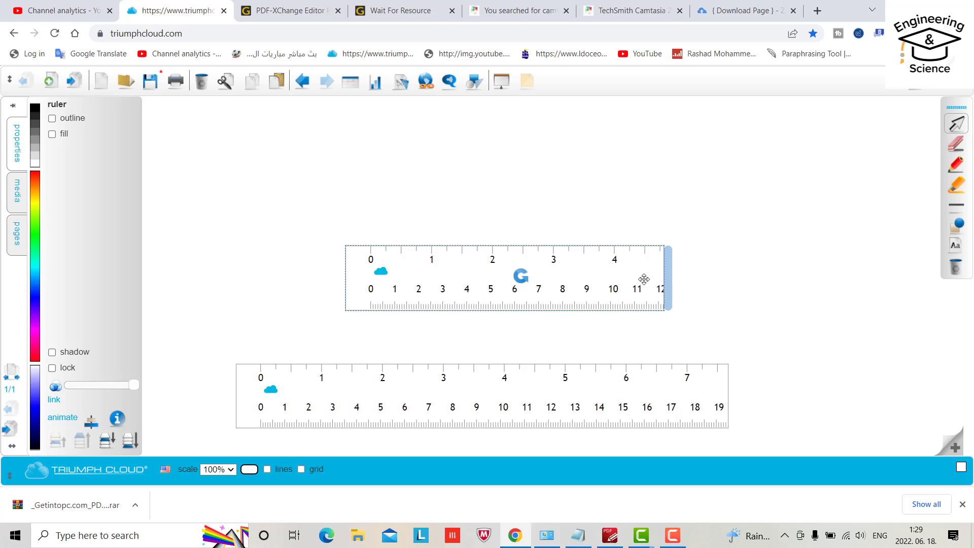
pyautogui.moveTo(665, 279); pyautogui.dragTo(820, 279)
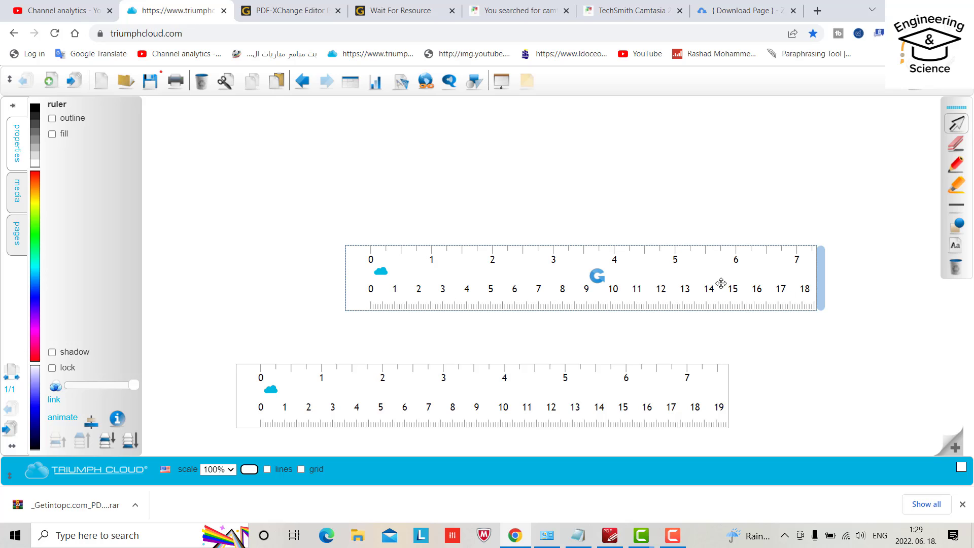
pyautogui.moveTo(597, 276); pyautogui.dragTo(442, 227)
# Step: Zoom out and add a third ruler tilted the opposite way on the left
pyautogui.hotkey('ctrl', '-')
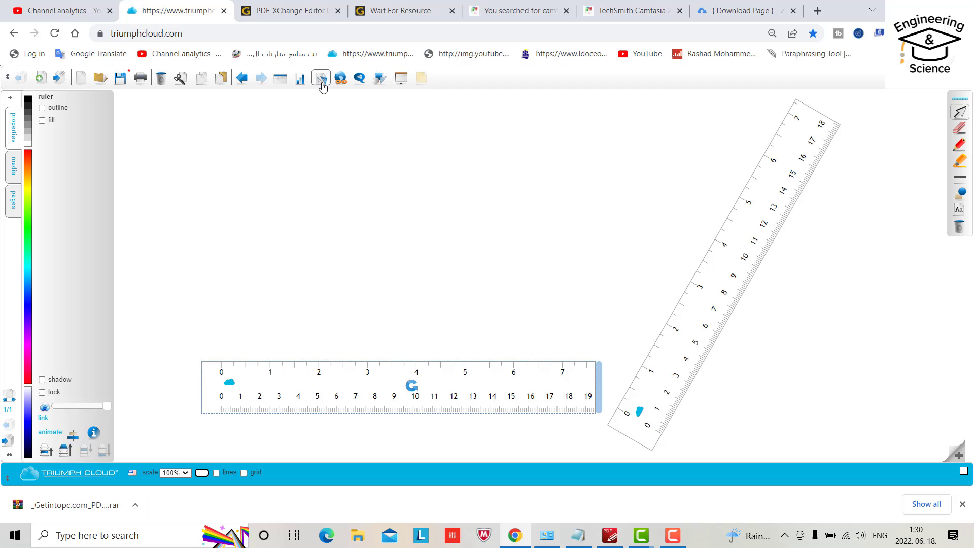
pyautogui.click(321, 79)
pyautogui.moveTo(315, 317); pyautogui.dragTo(217, 238)
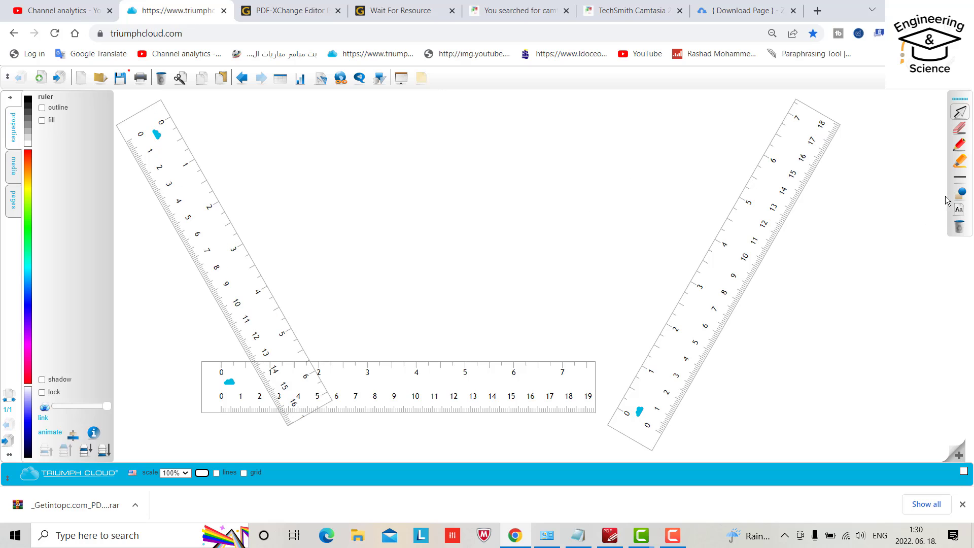
# Step: Mark the circle's centre with a red pen dot at size 5
pyautogui.click(959, 145)
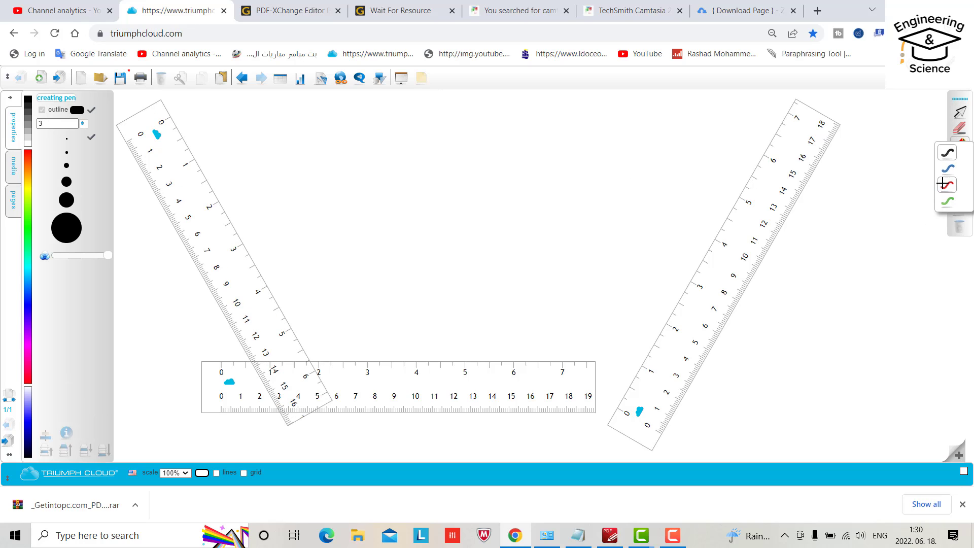
pyautogui.click(943, 184)
pyautogui.click(67, 153)
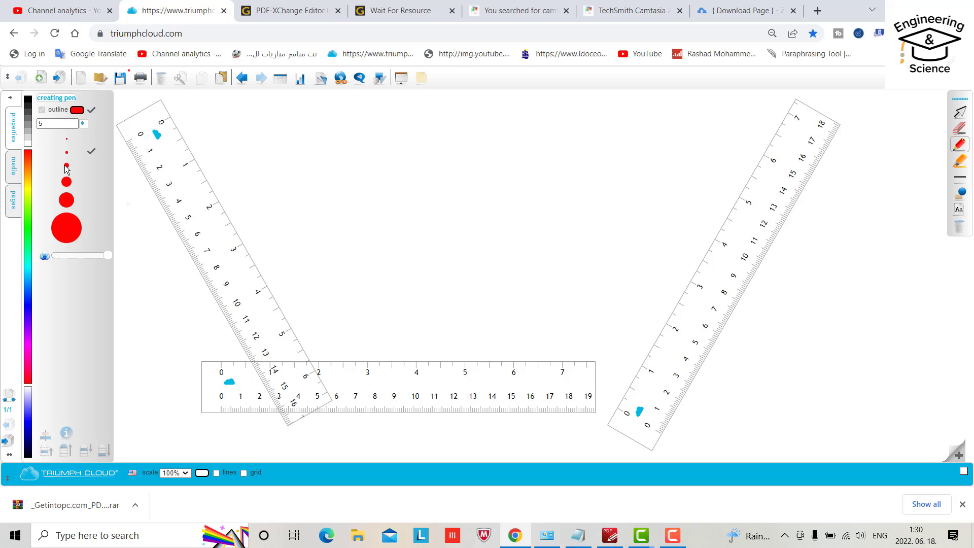
pyautogui.click(459, 204)
# Step: Draw a black circle of 2.78 in radius around the dot with the compass
pyautogui.click(379, 77)
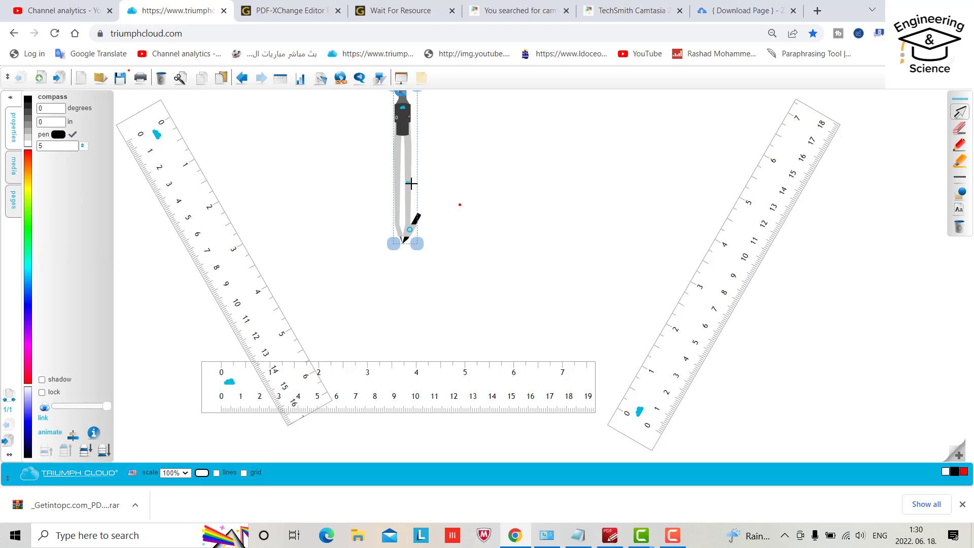
pyautogui.moveTo(409, 182); pyautogui.dragTo(511, 181)
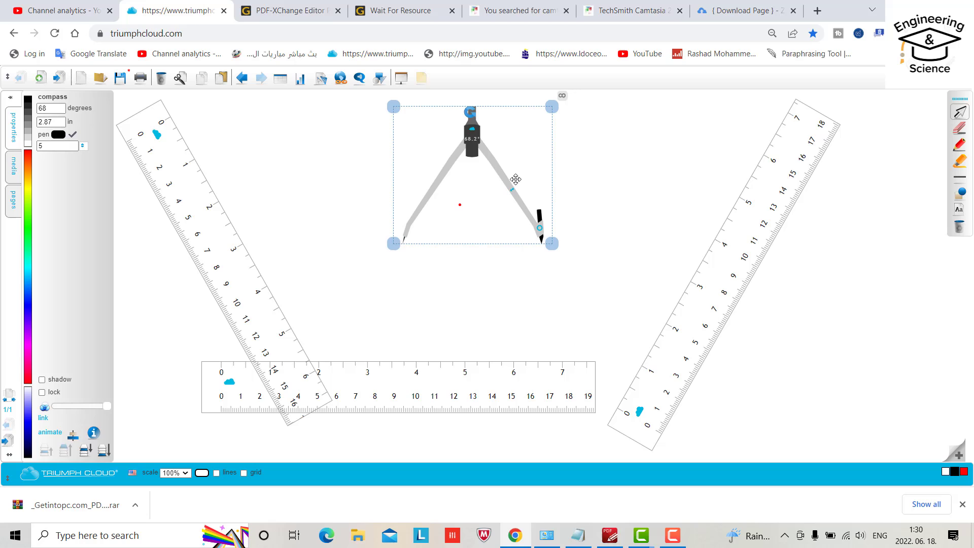
pyautogui.moveTo(476, 152)
pyautogui.mouseDown()
pyautogui.moveTo(490, 262)
pyautogui.moveTo(332, 340)
pyautogui.moveTo(324, 404)
pyautogui.moveTo(284, 266)
pyautogui.moveTo(475, 240)
pyautogui.moveTo(531, 93)
pyautogui.mouseUp()
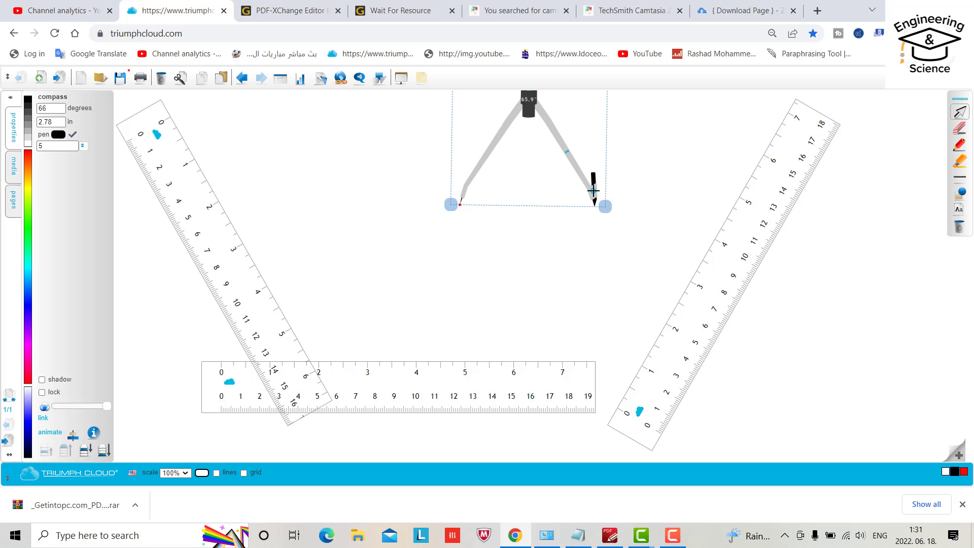
pyautogui.moveTo(593, 190)
pyautogui.mouseDown()
pyautogui.moveTo(604, 203)
pyautogui.moveTo(503, 135)
pyautogui.moveTo(463, 243)
pyautogui.moveTo(524, 216)
pyautogui.moveTo(524, 178)
pyautogui.mouseUp()
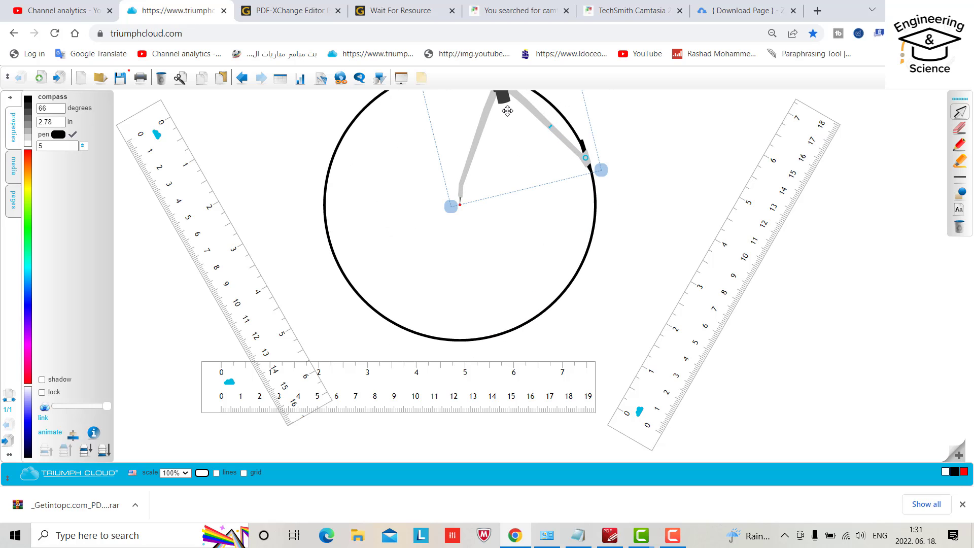
pyautogui.moveTo(508, 111)
pyautogui.mouseDown()
pyautogui.moveTo(466, 138)
pyautogui.moveTo(193, 245)
pyautogui.moveTo(144, 281)
pyautogui.moveTo(152, 285)
pyautogui.mouseUp()
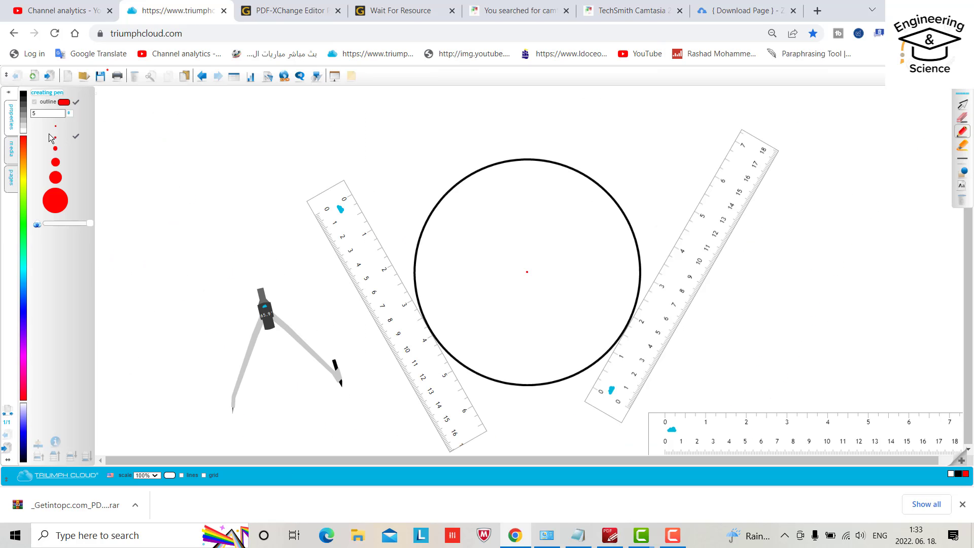
# Step: Draw 1 px red lines along the right and left tilted rulers
pyautogui.click(70, 115)
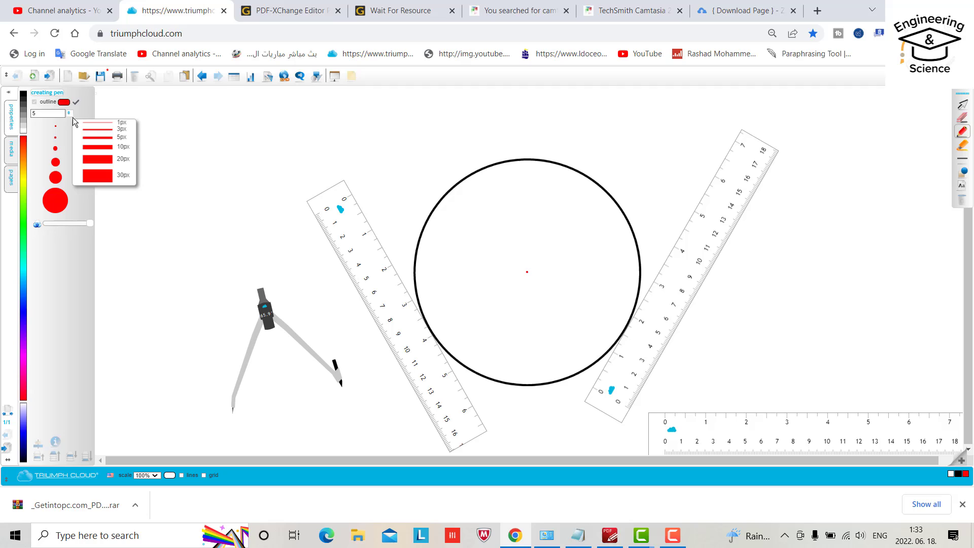
pyautogui.click(86, 123)
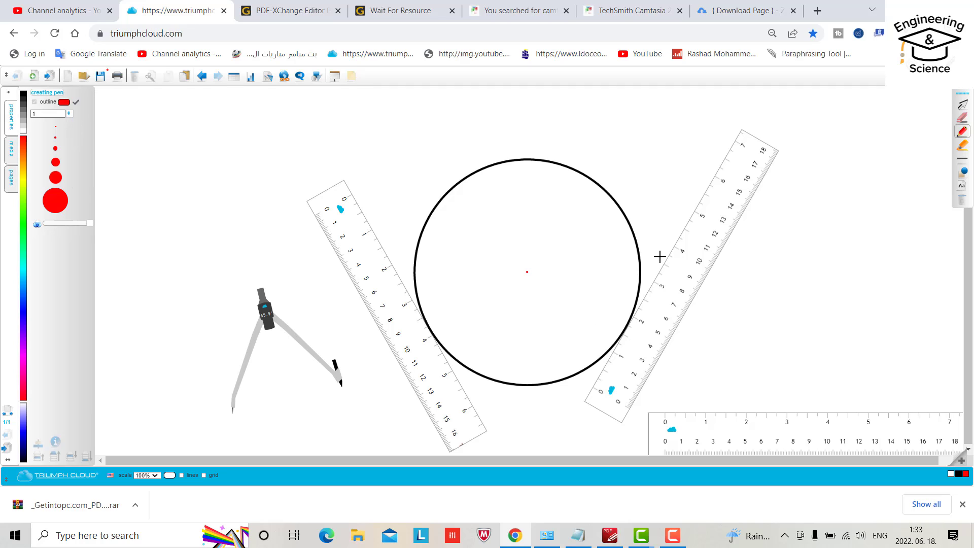
pyautogui.moveTo(656, 274); pyautogui.dragTo(564, 417)
pyautogui.moveTo(395, 259)
pyautogui.mouseDown()
pyautogui.moveTo(461, 433)
pyautogui.moveTo(477, 405)
pyautogui.mouseUp()
pyautogui.moveTo(677, 272); pyautogui.dragTo(792, 249)
pyautogui.moveTo(394, 281); pyautogui.dragTo(211, 249)
# Step: Draw the red base line under the circle and move the bottom ruler over its centre
pyautogui.moveTo(728, 447); pyautogui.dragTo(441, 446)
pyautogui.click(962, 131)
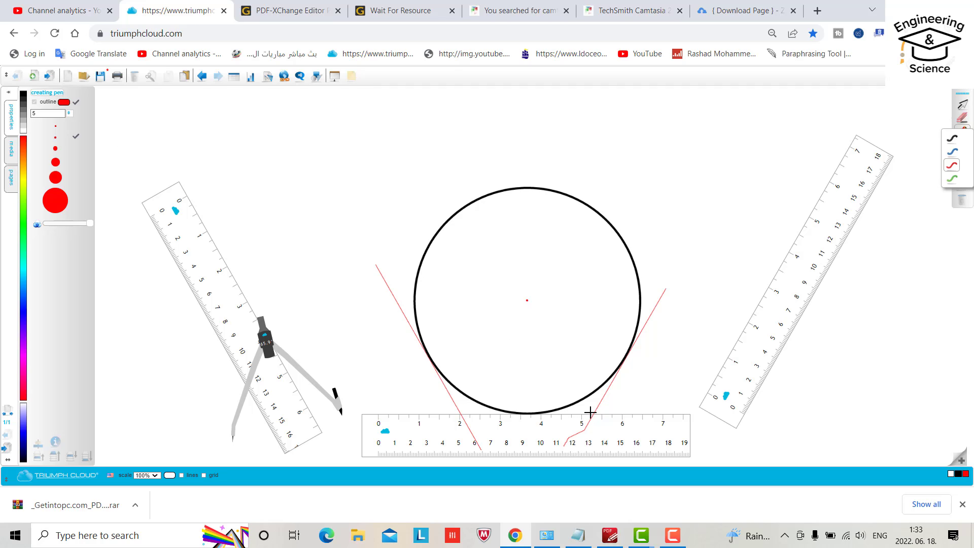
pyautogui.moveTo(593, 414); pyautogui.dragTo(460, 414)
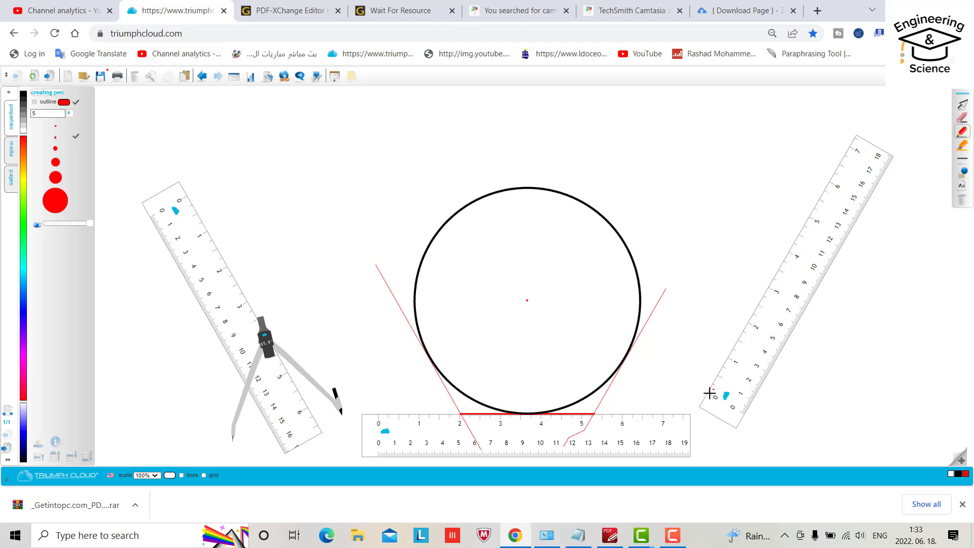
pyautogui.moveTo(656, 415); pyautogui.dragTo(650, 302)
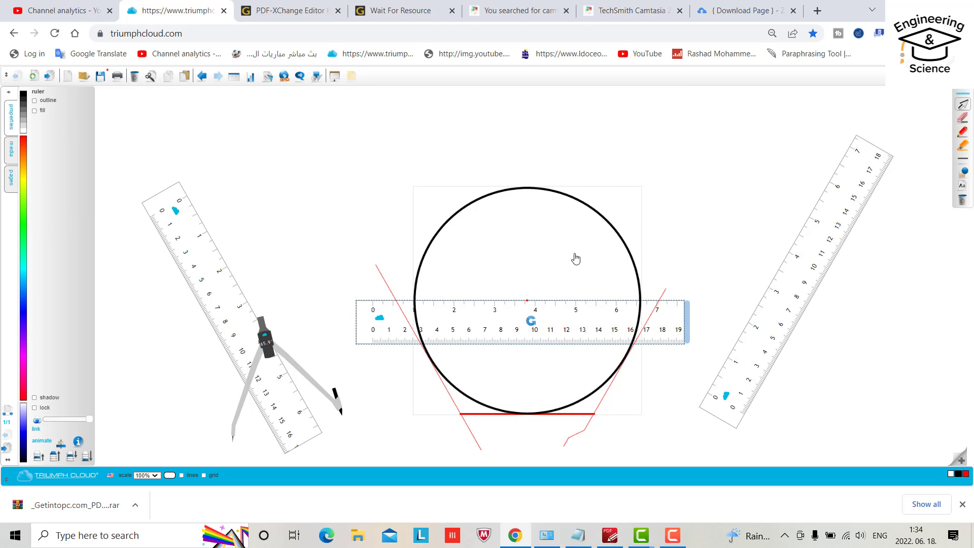
# Step: Switch to the red pen with the thinnest 1 px width
pyautogui.click(962, 131)
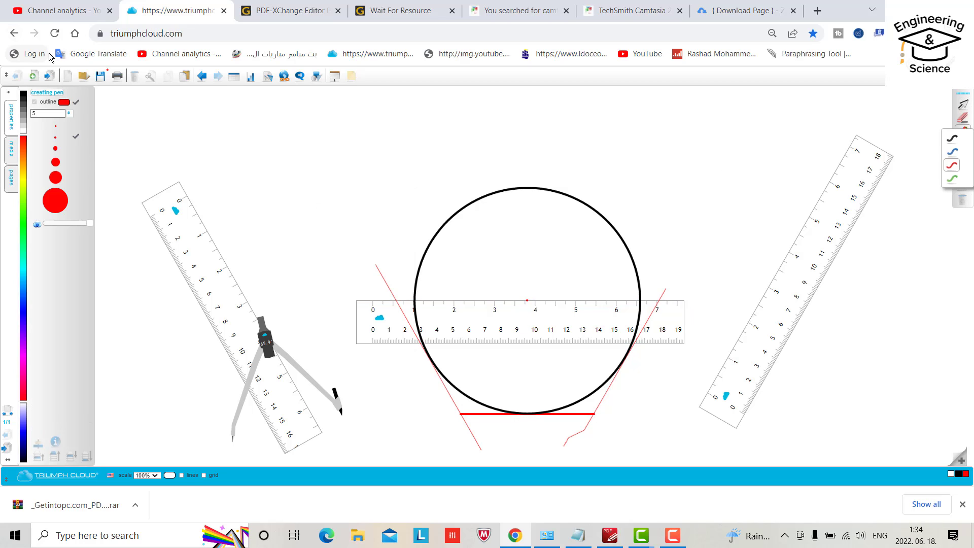
pyautogui.click(69, 113)
pyautogui.click(101, 121)
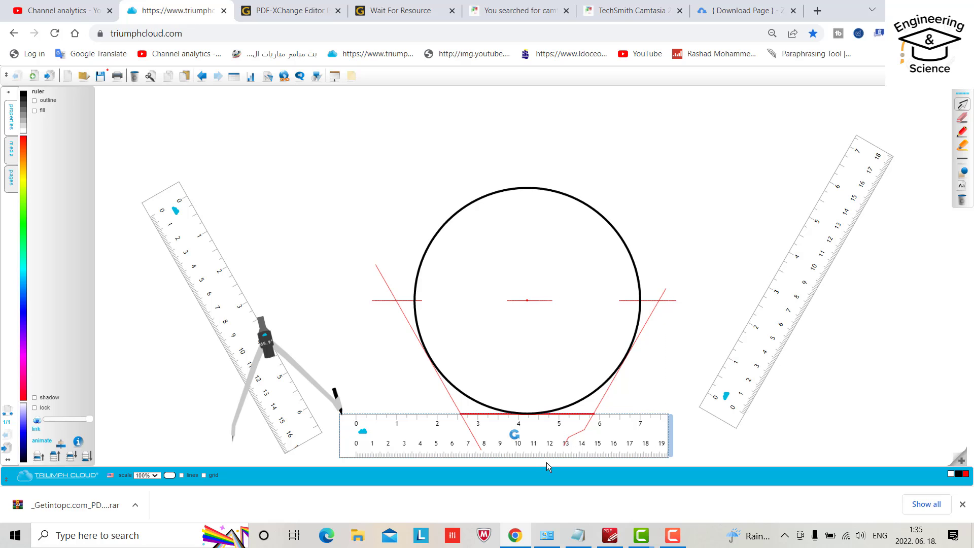
# Step: Align the right ruler with the right tangent and trace a red hexagon side along it
pyautogui.moveTo(624, 446); pyautogui.dragTo(570, 459)
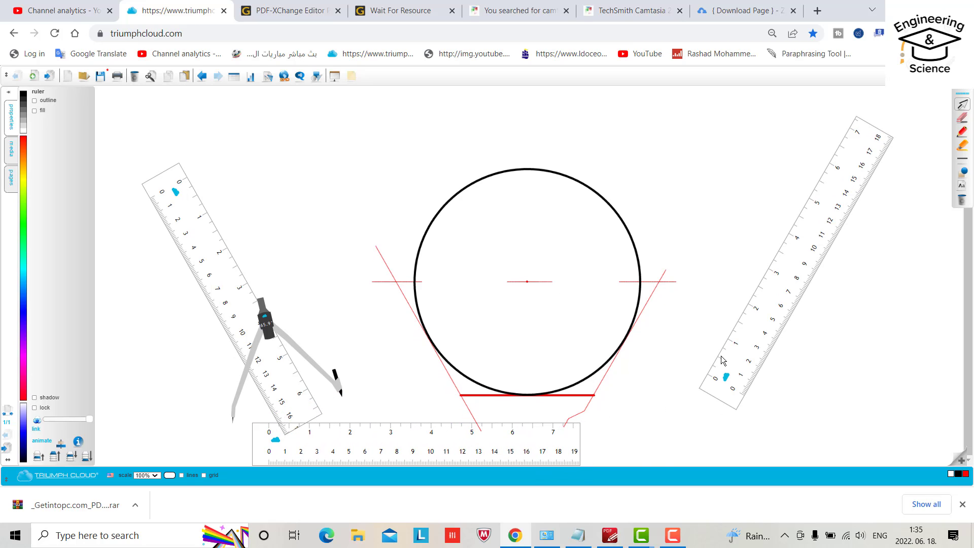
pyautogui.moveTo(747, 356); pyautogui.dragTo(624, 397)
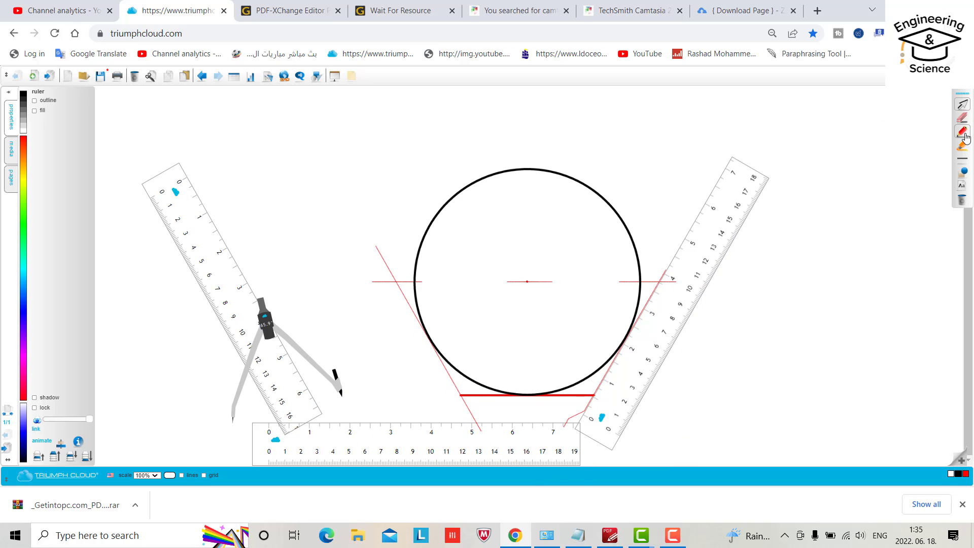
pyautogui.click(965, 136)
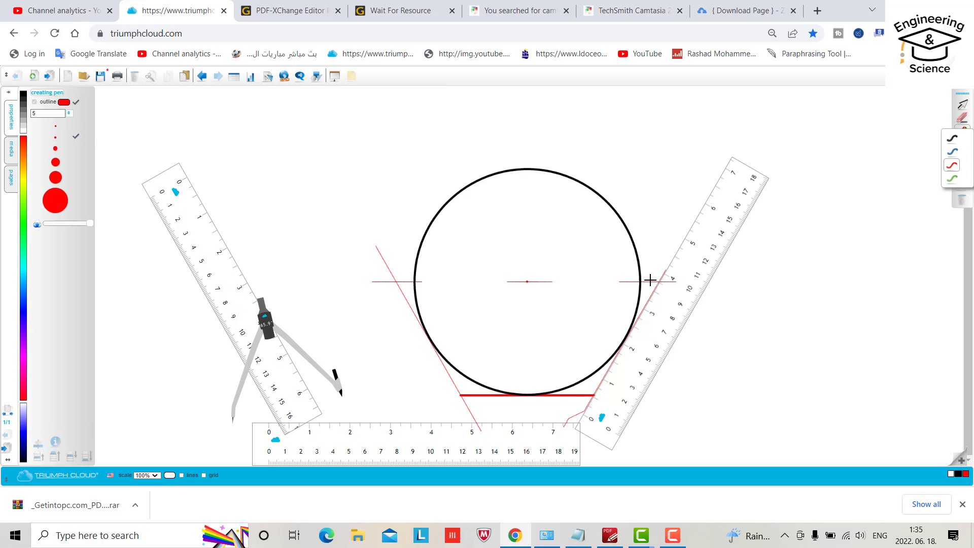
pyautogui.moveTo(659, 281); pyautogui.dragTo(579, 380)
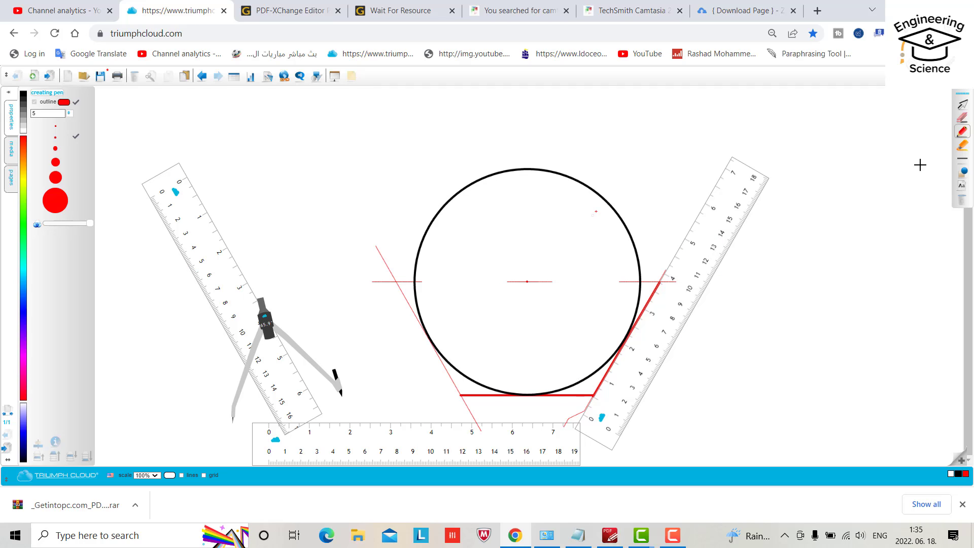
# Step: Trace the lower-left hexagon side in thick red along the left ruler, then move the bottom ruler above the circle
pyautogui.click(962, 104)
pyautogui.moveTo(242, 255); pyautogui.dragTo(411, 292)
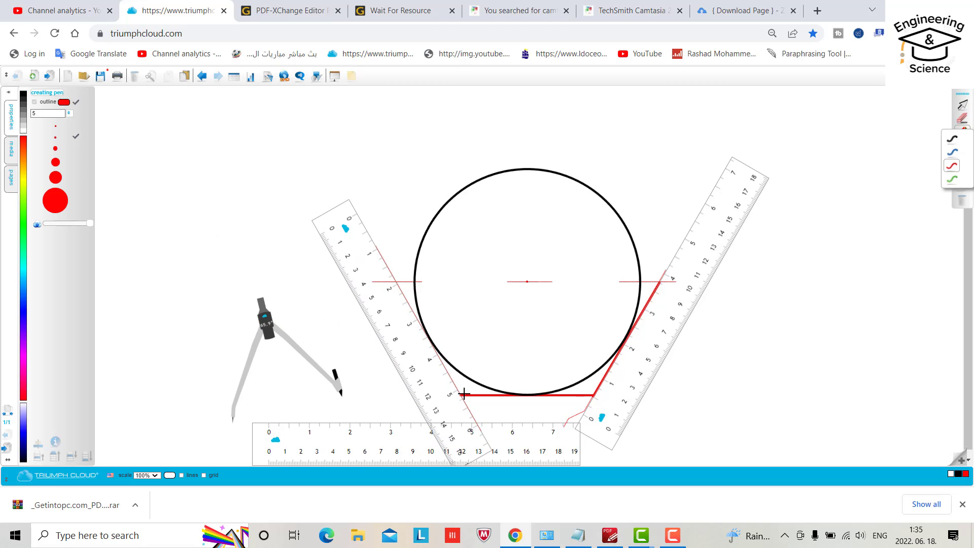
pyautogui.moveTo(460, 395); pyautogui.dragTo(387, 292)
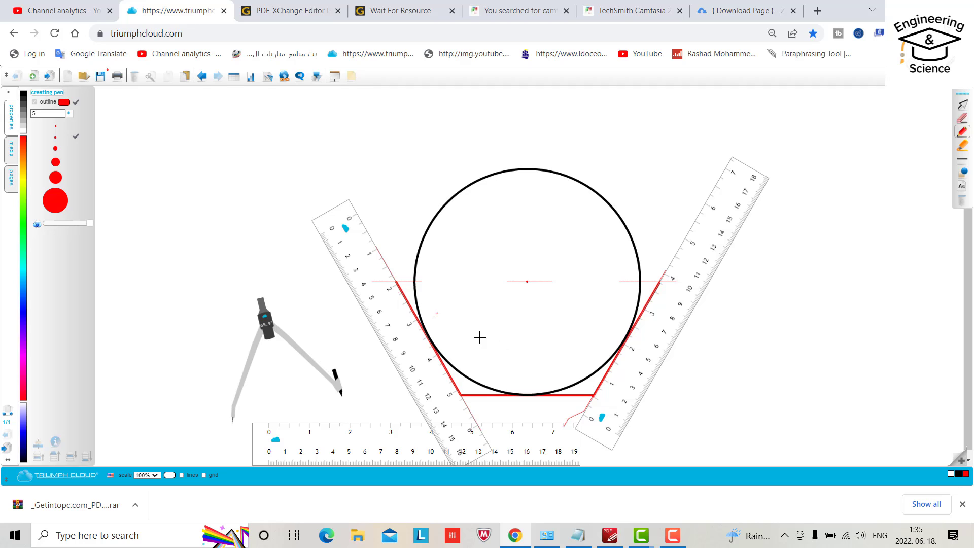
pyautogui.click(962, 105)
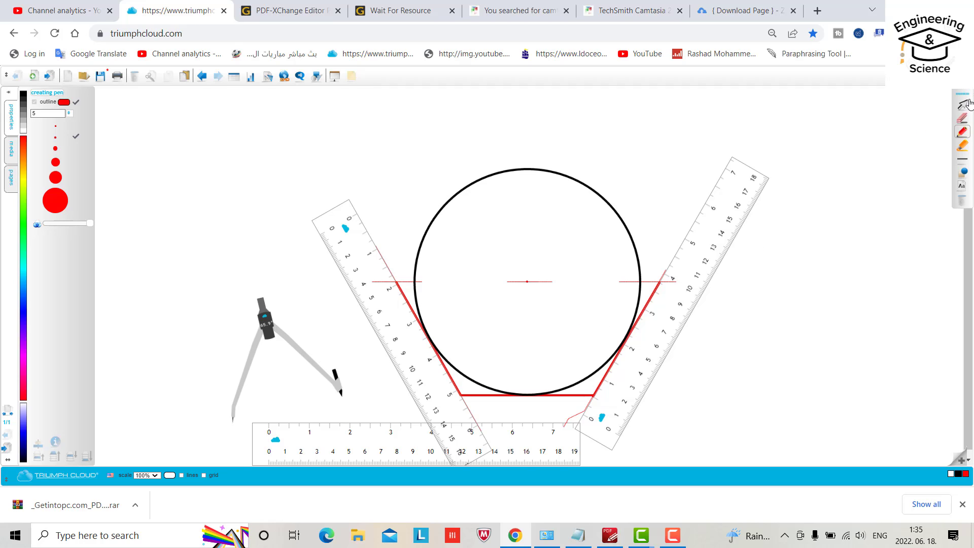
pyautogui.click(336, 447)
pyautogui.moveTo(335, 447); pyautogui.dragTo(450, 156)
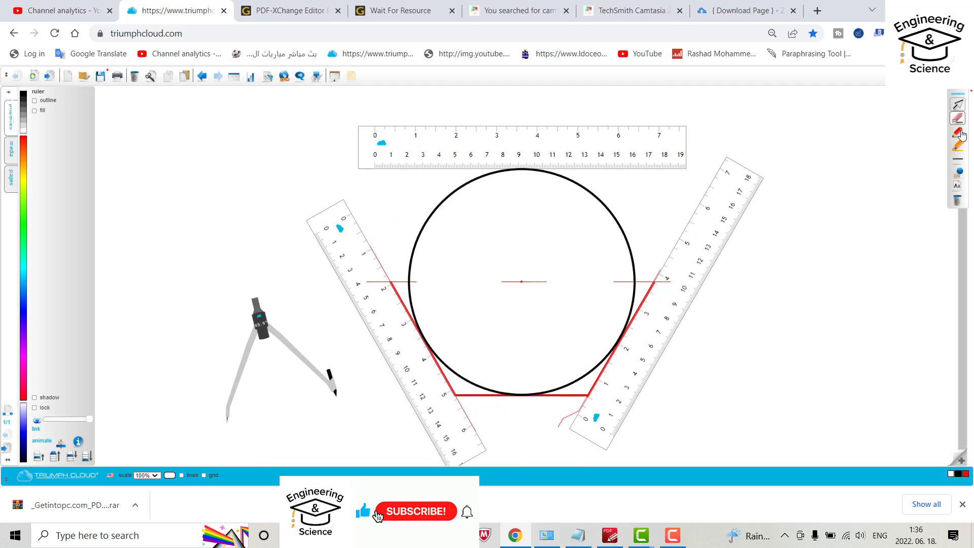
# Step: Draw a thin 1 px tangent line along the top of the circle
pyautogui.click(961, 137)
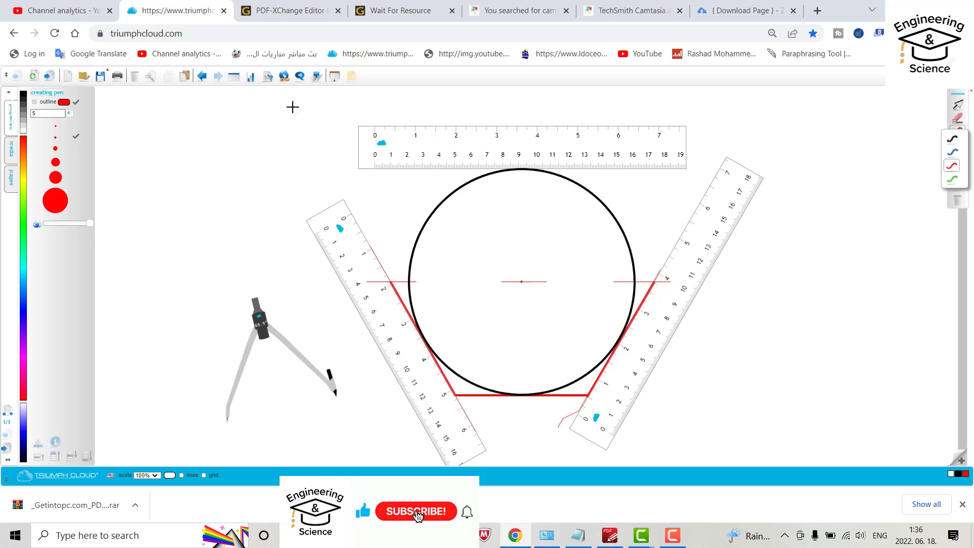
pyautogui.click(69, 114)
pyautogui.click(86, 120)
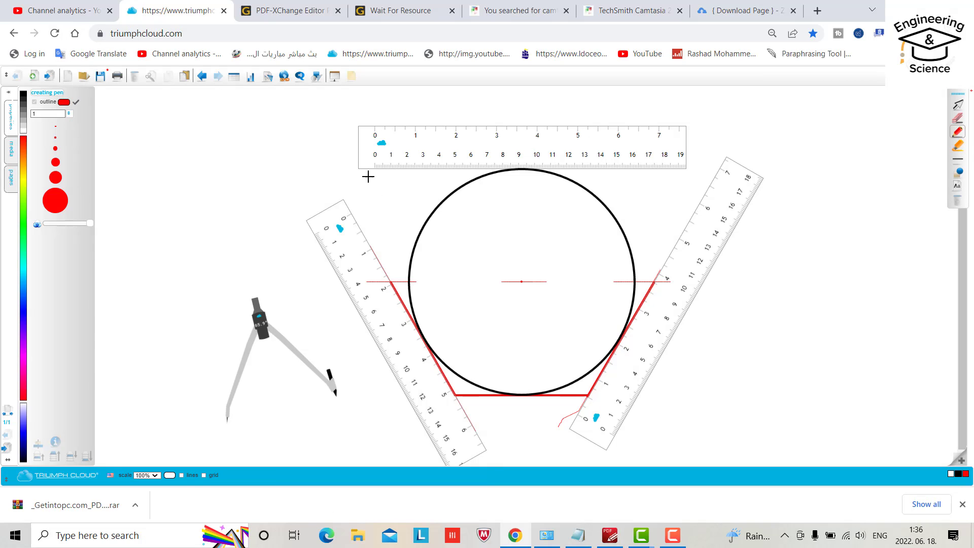
pyautogui.moveTo(387, 173)
pyautogui.mouseDown()
pyautogui.moveTo(654, 180)
pyautogui.moveTo(685, 183)
pyautogui.moveTo(705, 203)
pyautogui.mouseUp()
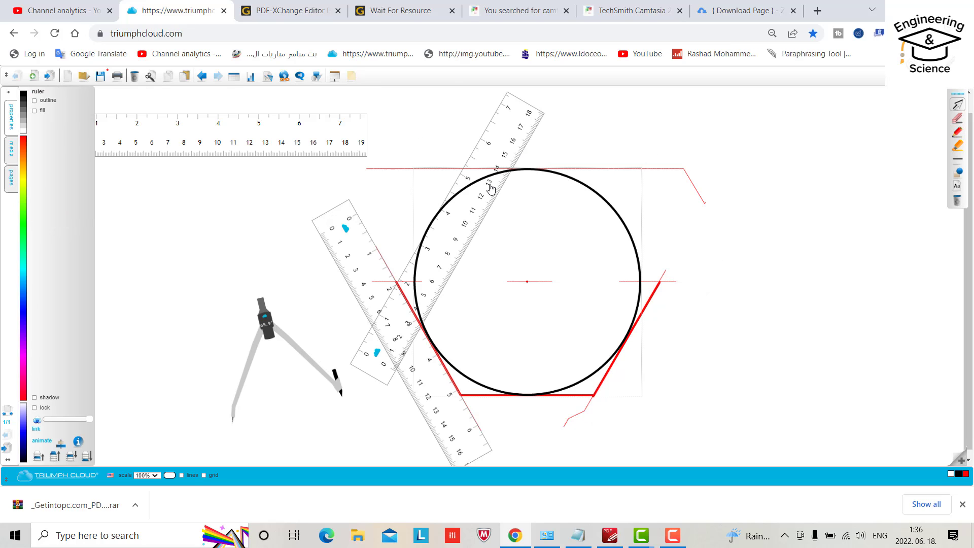
pyautogui.click(489, 185)
# Step: Attempt the upper-left hexagon side in red along the angled ruler, then undo it
pyautogui.click(330, 243)
pyautogui.moveTo(330, 243); pyautogui.dragTo(206, 279)
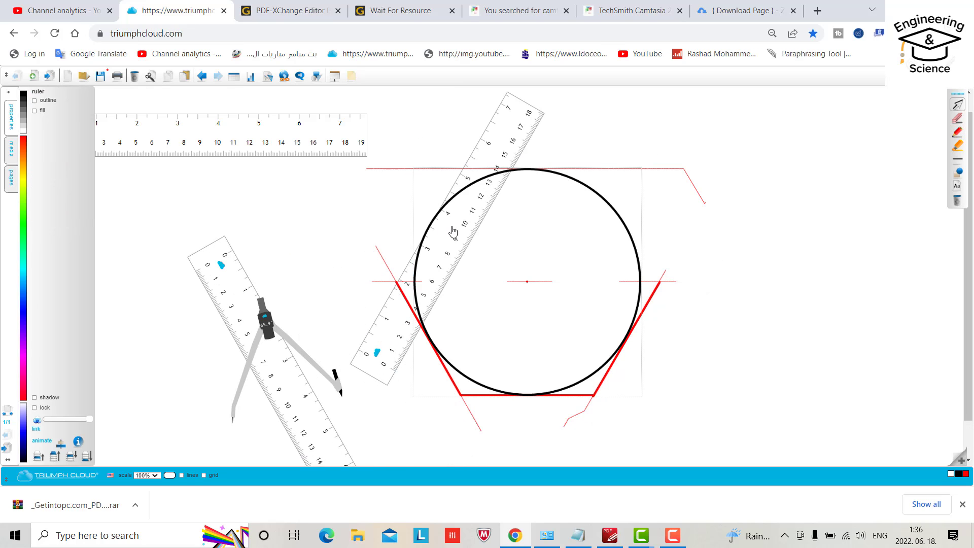
pyautogui.click(957, 118)
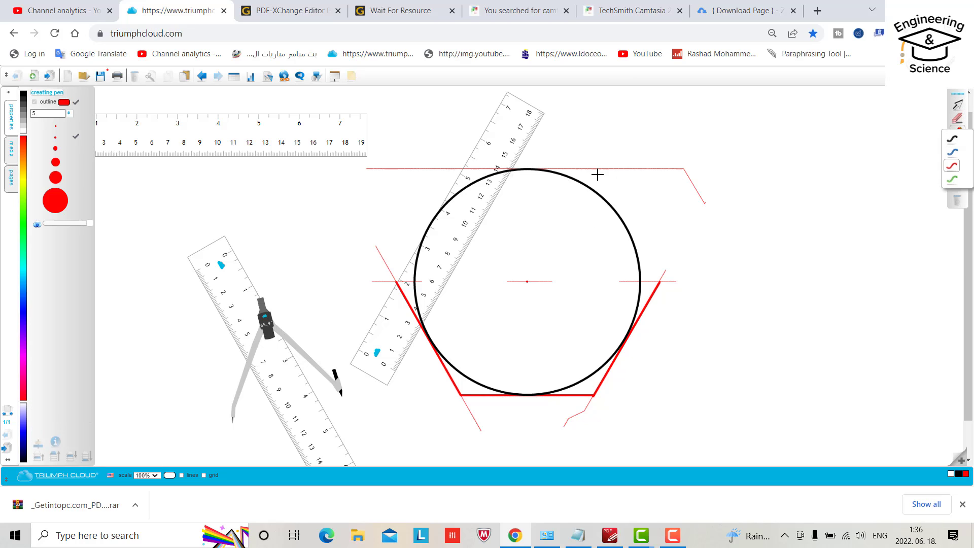
pyautogui.click(952, 166)
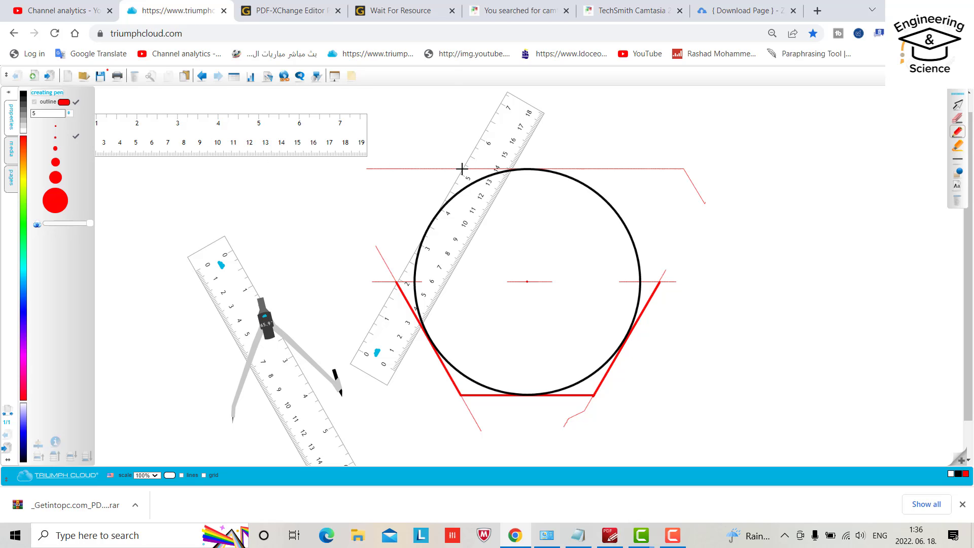
pyautogui.moveTo(461, 168); pyautogui.dragTo(391, 262)
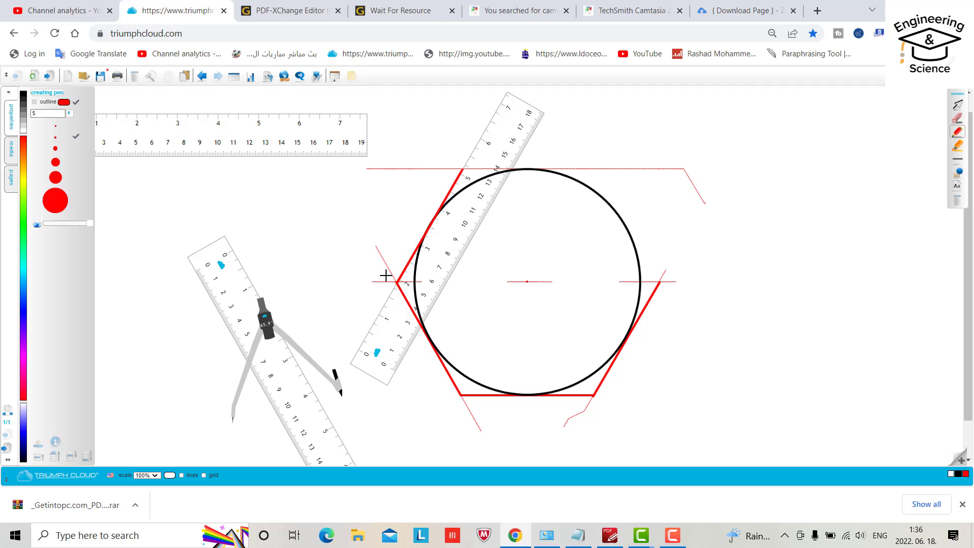
pyautogui.hotkey('ctrl', 'z')
# Step: Reposition the rulers and draw the hexagon's upper-right side in red
pyautogui.click(957, 105)
pyautogui.moveTo(524, 128); pyautogui.dragTo(859, 238)
pyautogui.click(218, 267)
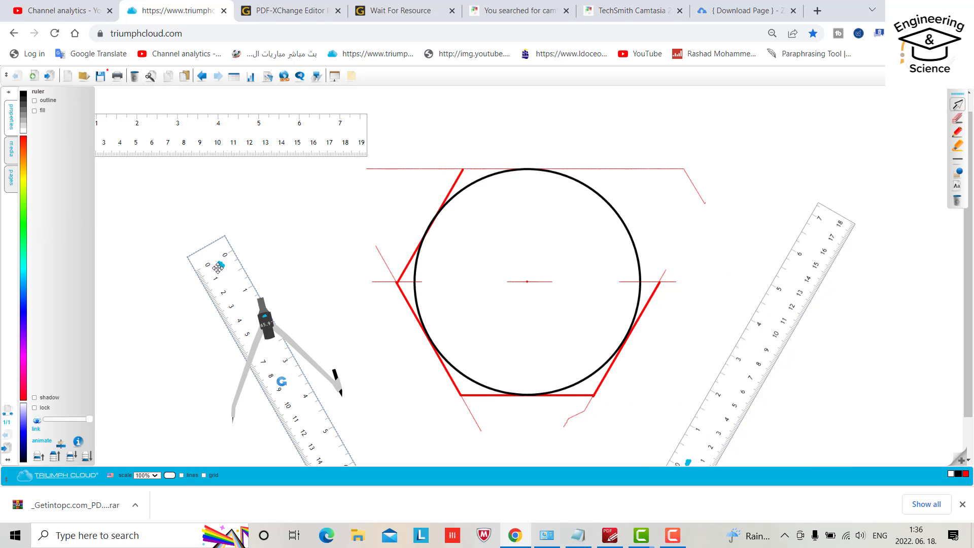
pyautogui.moveTo(218, 267); pyautogui.dragTo(569, 167)
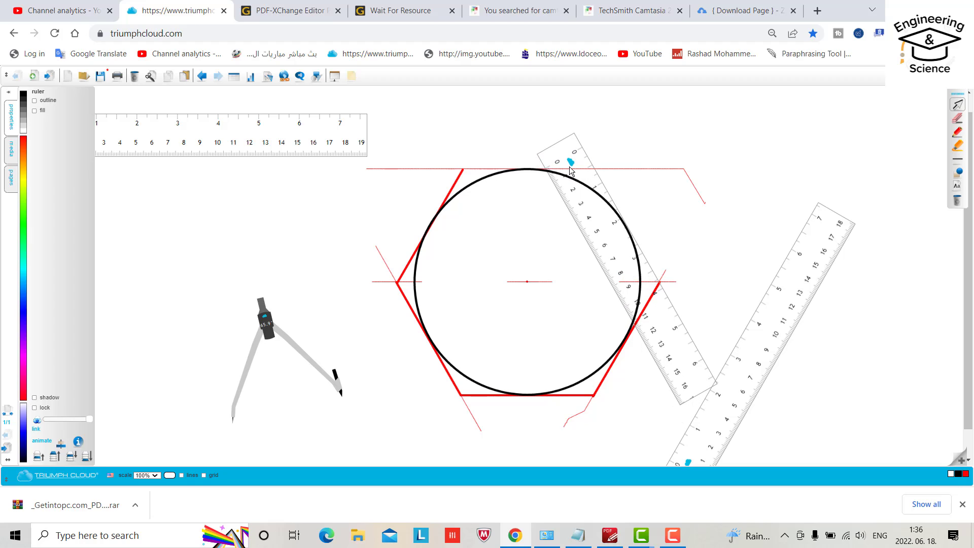
pyautogui.click(957, 132)
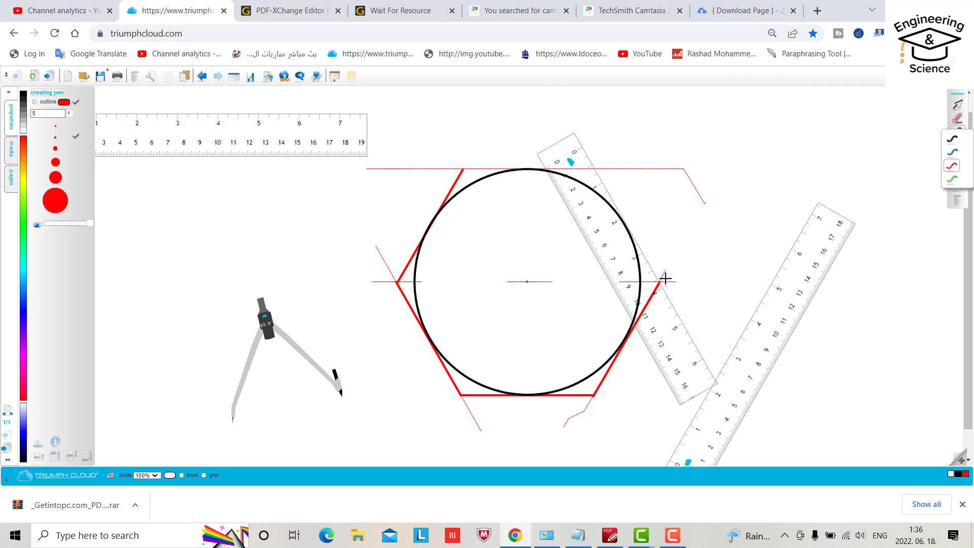
pyautogui.moveTo(660, 281); pyautogui.dragTo(586, 176)
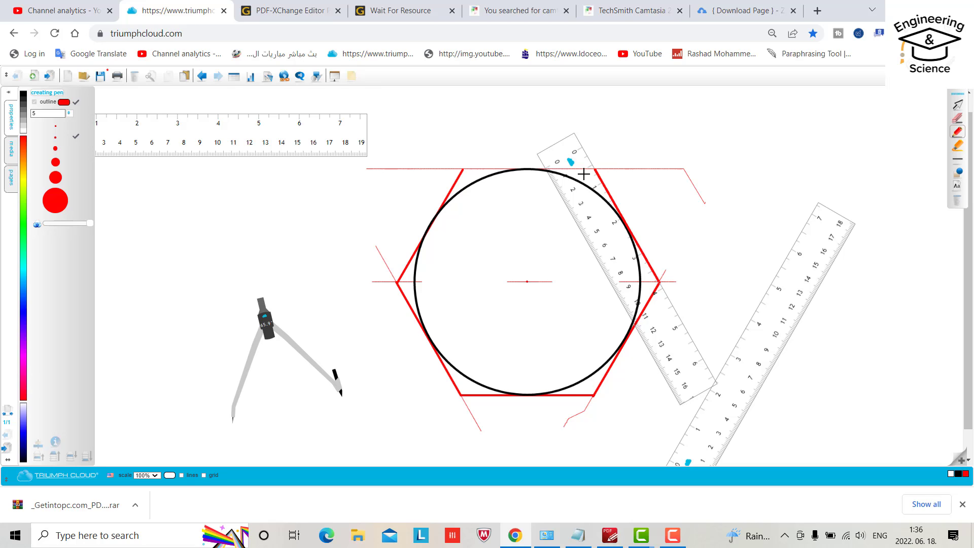
pyautogui.click(958, 104)
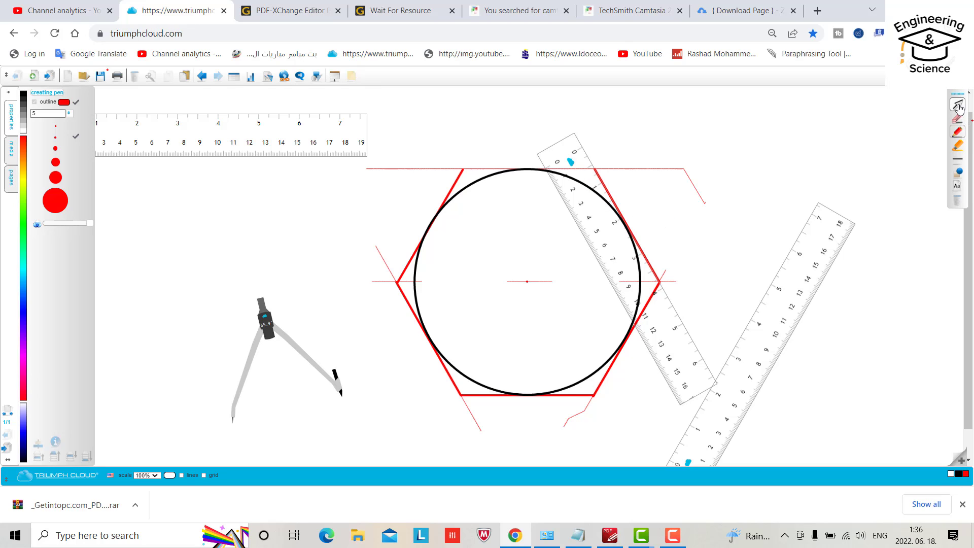
# Step: Lay a ruler along the top tangent and draw the hexagon's top side in red
pyautogui.moveTo(556, 155); pyautogui.dragTo(301, 298)
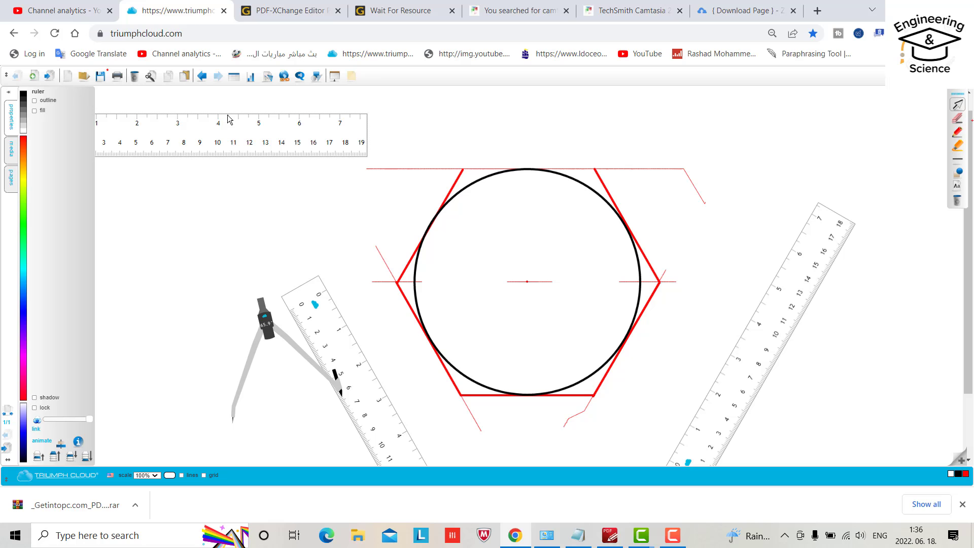
pyautogui.click(237, 132)
pyautogui.moveTo(238, 131); pyautogui.dragTo(564, 195)
pyautogui.click(957, 131)
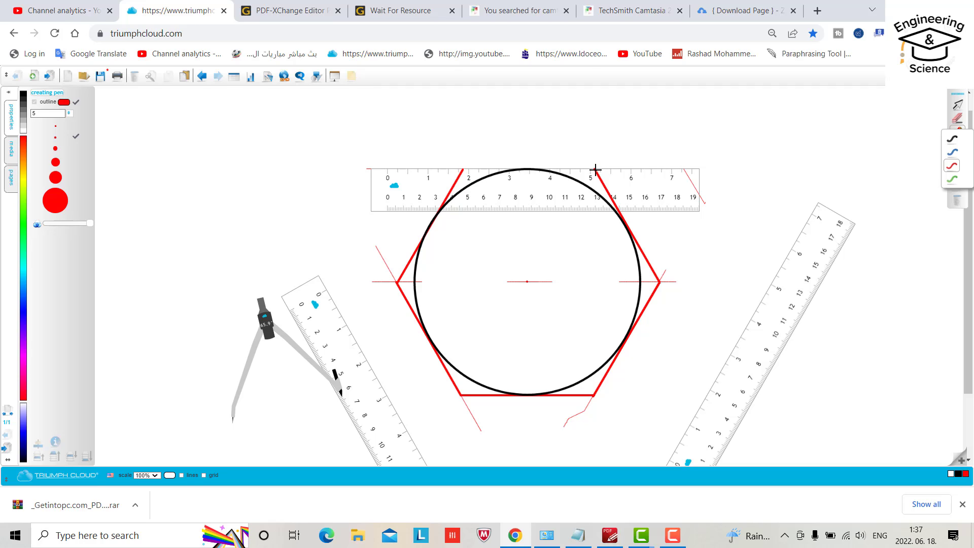
pyautogui.moveTo(594, 168); pyautogui.dragTo(462, 169)
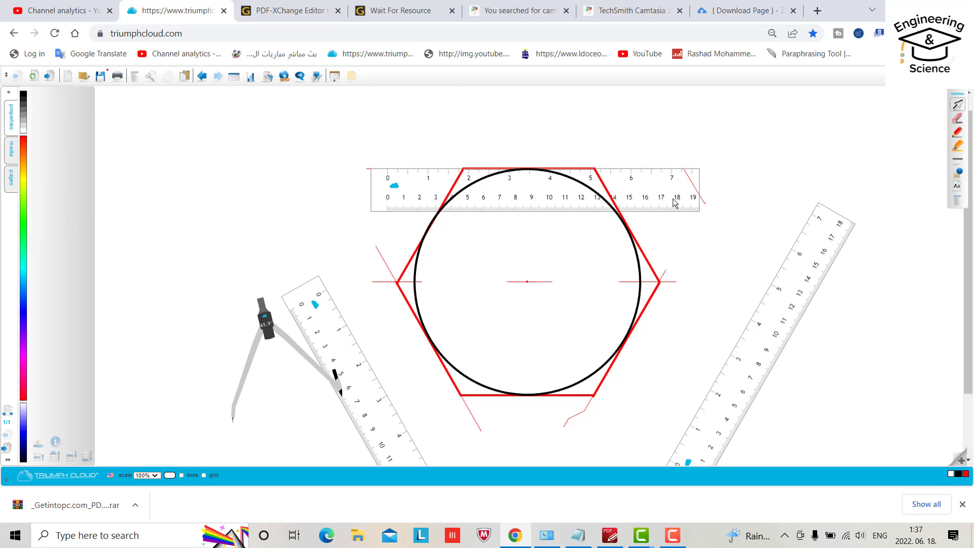
# Step: Move the ruler away and delete the thin construction lines
pyautogui.moveTo(669, 196); pyautogui.dragTo(244, 140)
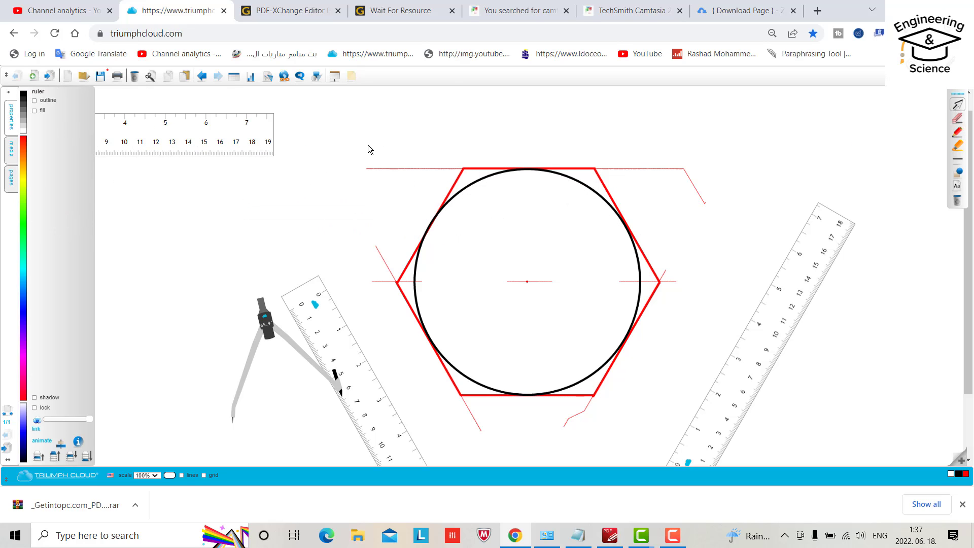
pyautogui.click(703, 205)
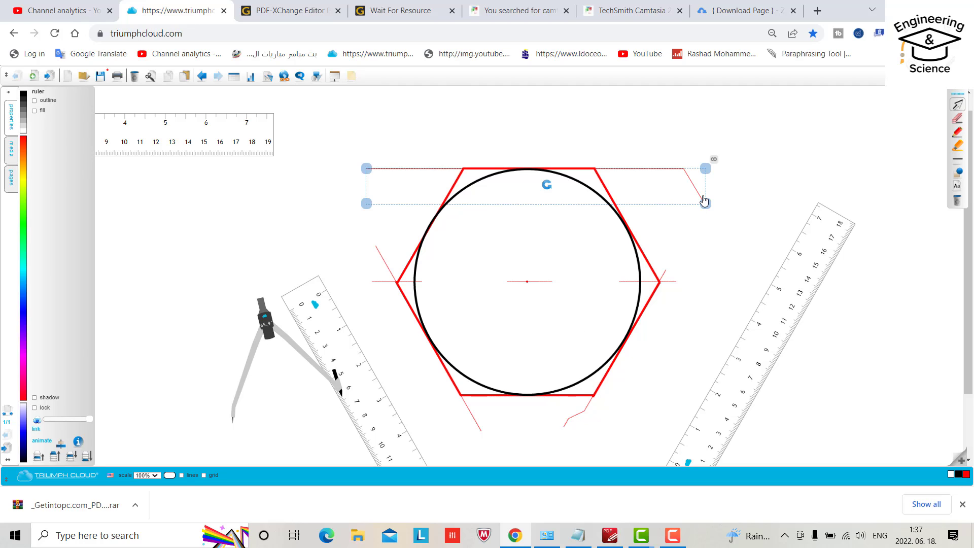
pyautogui.press('Delete')
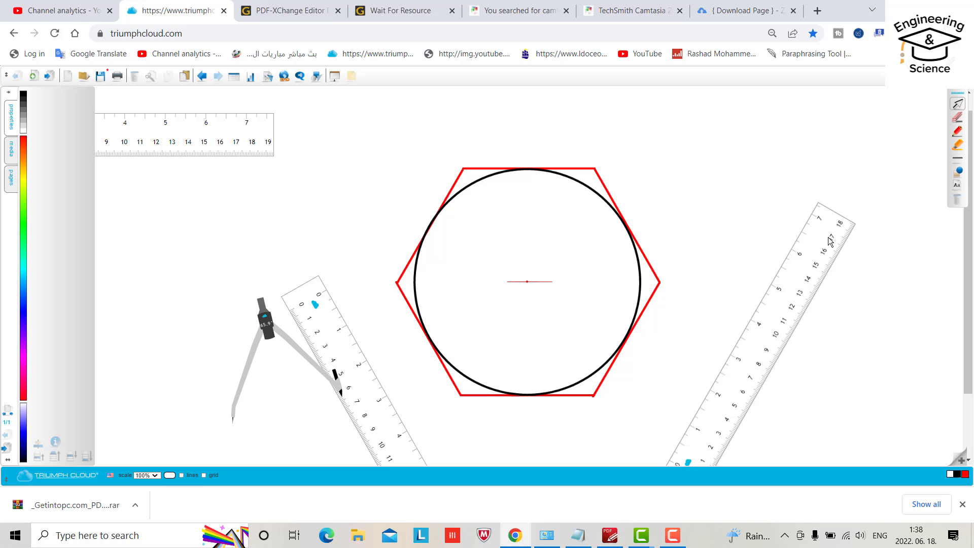